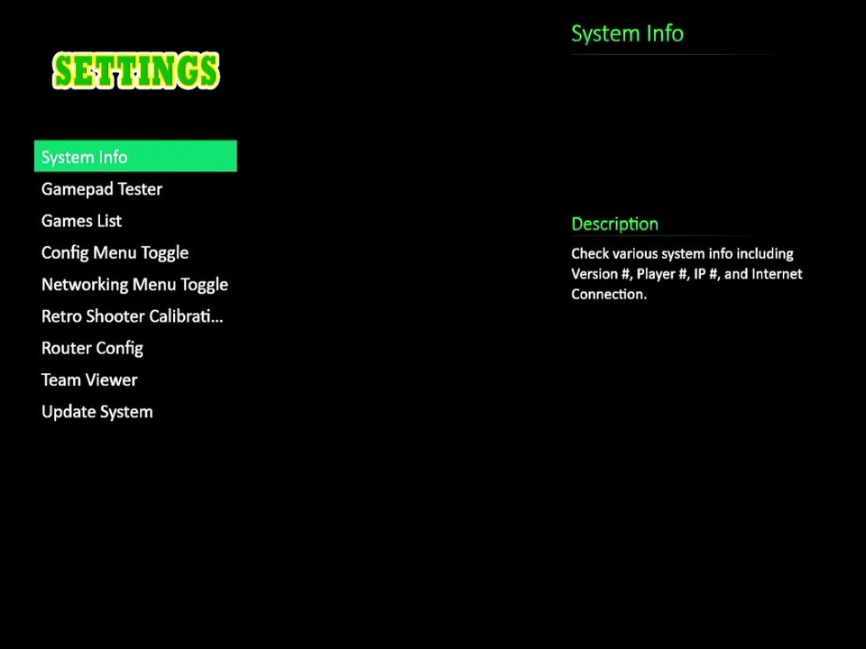
Step: Open the Games List and look through the titles, rumble support and control notes from Atomiswave down to the TeknoParrot games
{"action": "left_click", "coordinate": [101, 189]}
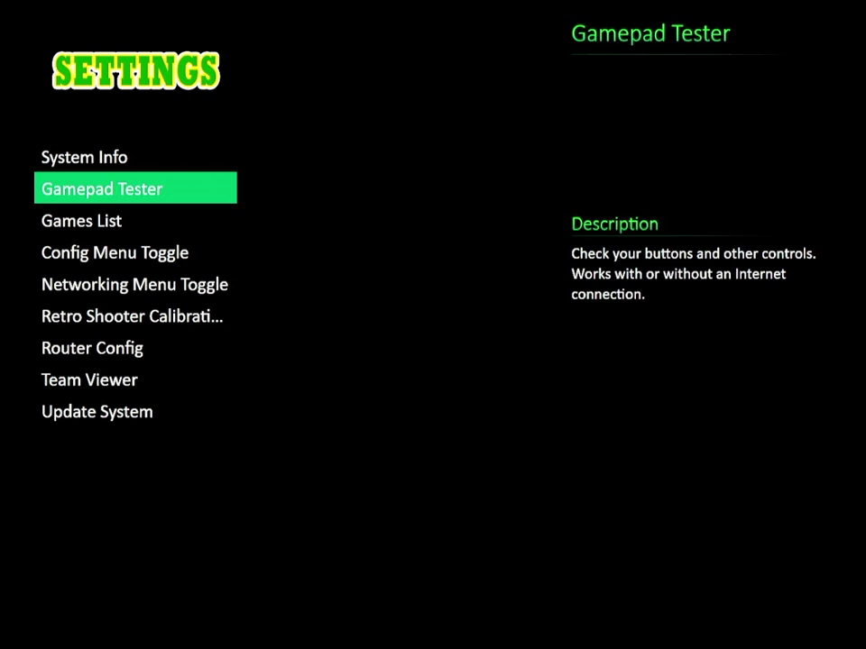
{"action": "key", "text": "Down"}
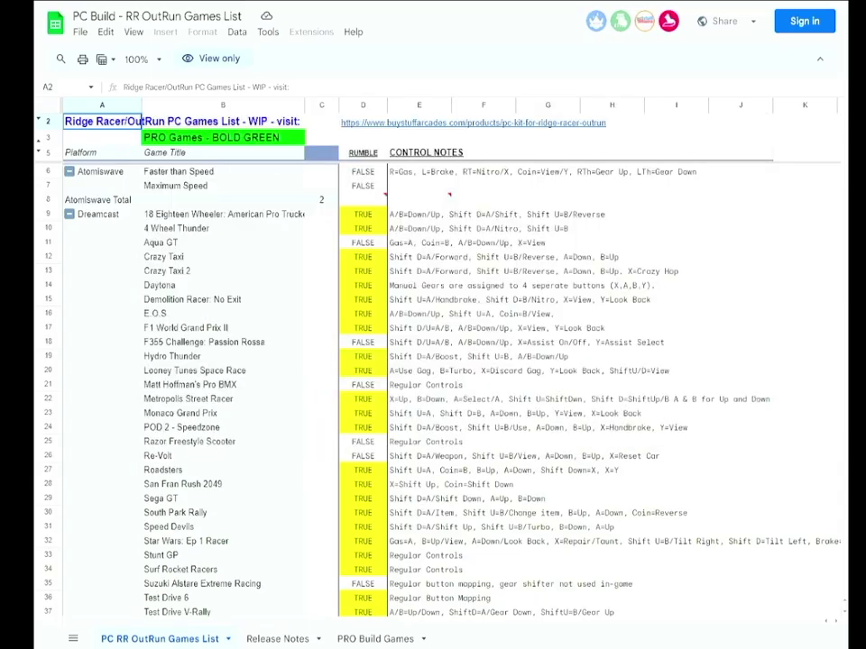
{"action": "key", "text": "Down"}
{"action": "key", "text": "Down"}
{"action": "key", "text": "Down"}
{"action": "key", "text": "Down"}
{"action": "key", "text": "Down"}
{"action": "key", "text": "Down"}
{"action": "key", "text": "Down"}
{"action": "key", "text": "Down"}
{"action": "key", "text": "Down"}
{"action": "key", "text": "Down"}
{"action": "key", "text": "Down"}
{"action": "key", "text": "Down"}
{"action": "key", "text": "Down"}
{"action": "key", "text": "Down"}
{"action": "key", "text": "Down"}
{"action": "key", "text": "Down"}
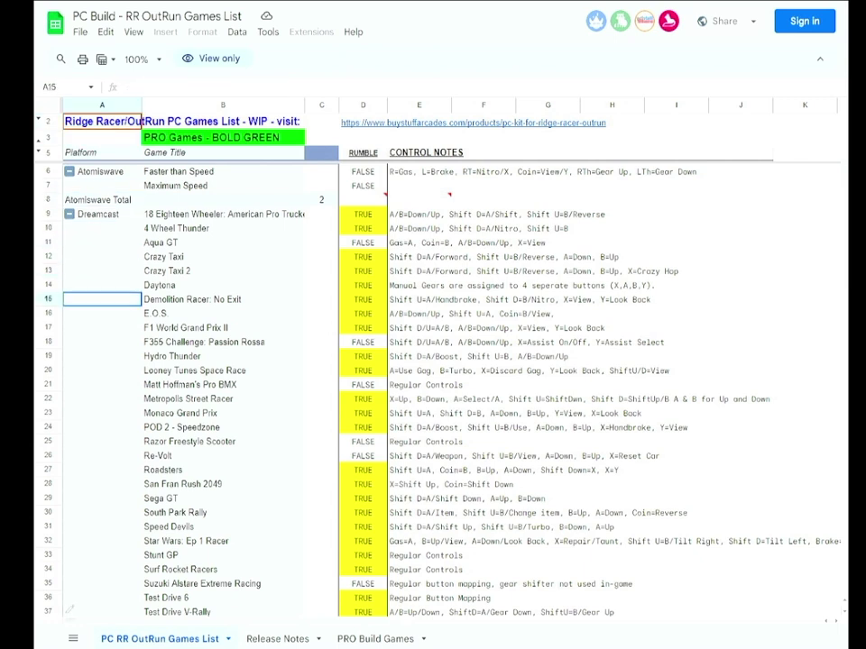
{"action": "key", "text": "Down"}
{"action": "key", "text": "Down"}
{"action": "key", "text": "Down"}
{"action": "key", "text": "Down"}
{"action": "key", "text": "Down"}
{"action": "key", "text": "Down"}
{"action": "key", "text": "Down"}
{"action": "key", "text": "Down"}
{"action": "key", "text": "Down"}
{"action": "key", "text": "Down"}
{"action": "key", "text": "Down"}
{"action": "key", "text": "Down"}
{"action": "key", "text": "Down"}
{"action": "key", "text": "Down"}
{"action": "key", "text": "Down"}
{"action": "key", "text": "Down"}
{"action": "key", "text": "Down"}
{"action": "key", "text": "Down"}
{"action": "key", "text": "Down"}
{"action": "key", "text": "Down"}
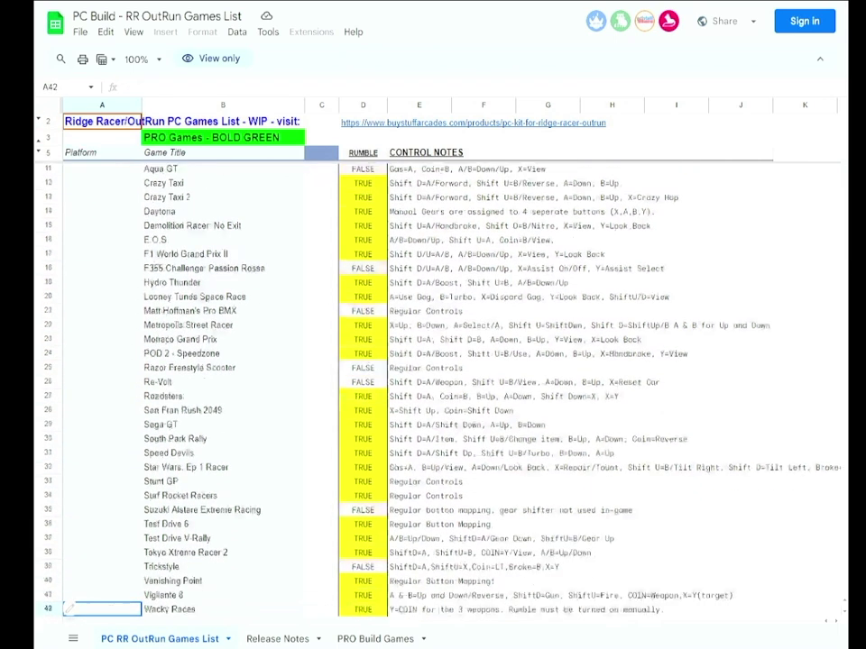
{"action": "key", "text": "Down"}
{"action": "key", "text": "Down"}
{"action": "key", "text": "Down"}
{"action": "key", "text": "Down"}
{"action": "key", "text": "Down"}
{"action": "key", "text": "Down"}
{"action": "key", "text": "Down"}
{"action": "key", "text": "Down"}
{"action": "key", "text": "Down"}
{"action": "key", "text": "Down"}
{"action": "key", "text": "Down"}
{"action": "key", "text": "Down"}
{"action": "key", "text": "Down"}
{"action": "key", "text": "Down"}
{"action": "key", "text": "Down"}
{"action": "key", "text": "Down"}
{"action": "key", "text": "Down"}
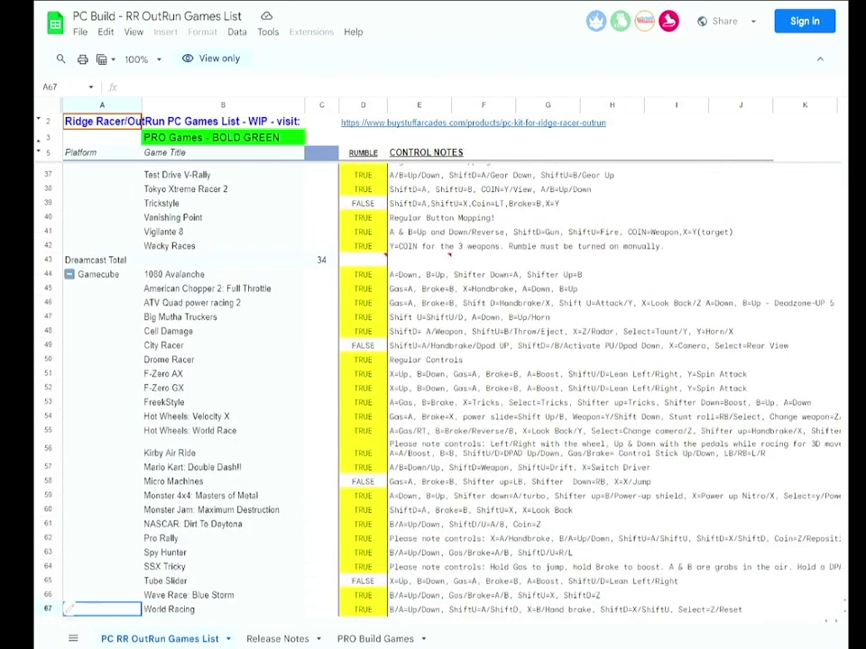
{"action": "key", "text": "Down"}
{"action": "key", "text": "Down"}
{"action": "key", "text": "Down"}
{"action": "key", "text": "Down"}
{"action": "key", "text": "Down"}
{"action": "key", "text": "Down"}
{"action": "key", "text": "Down"}
{"action": "key", "text": "Down"}
{"action": "key", "text": "Down"}
{"action": "key", "text": "Down"}
{"action": "key", "text": "Down"}
{"action": "key", "text": "Down"}
{"action": "key", "text": "Down"}
{"action": "key", "text": "Down"}
{"action": "key", "text": "Down"}
{"action": "key", "text": "Down"}
{"action": "key", "text": "Down"}
{"action": "key", "text": "Down"}
{"action": "key", "text": "Down"}
{"action": "key", "text": "Down"}
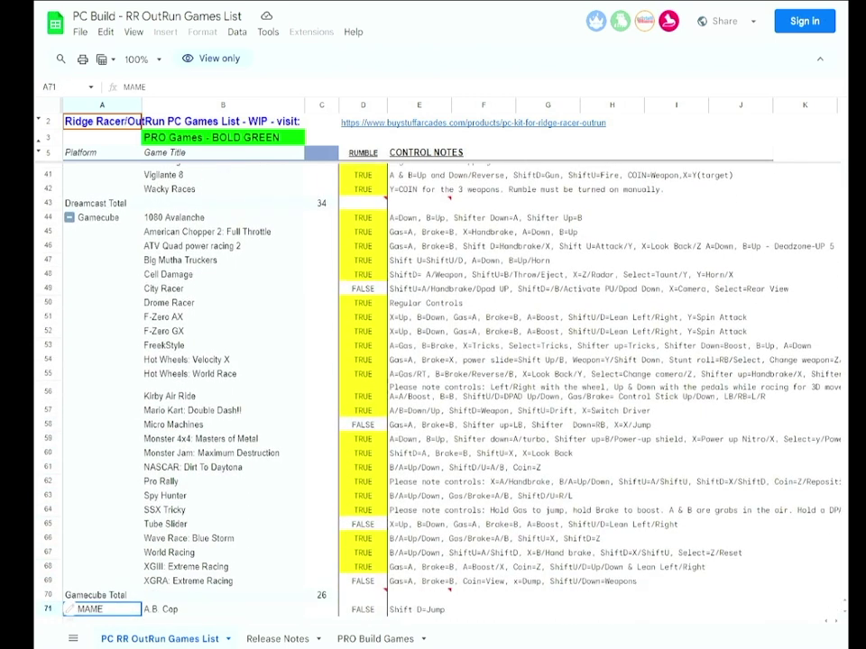
{"action": "key", "text": "Down"}
{"action": "key", "text": "Down"}
{"action": "key", "text": "Down"}
{"action": "key", "text": "Down"}
{"action": "key", "text": "Down"}
{"action": "key", "text": "Down"}
{"action": "key", "text": "Down"}
{"action": "key", "text": "Down"}
{"action": "key", "text": "Down"}
{"action": "key", "text": "Down"}
{"action": "key", "text": "Down"}
{"action": "key", "text": "Down"}
{"action": "key", "text": "Down"}
{"action": "key", "text": "Down"}
{"action": "key", "text": "Down"}
{"action": "key", "text": "Down"}
{"action": "key", "text": "Down"}
{"action": "key", "text": "Down"}
{"action": "key", "text": "Down"}
{"action": "key", "text": "Down"}
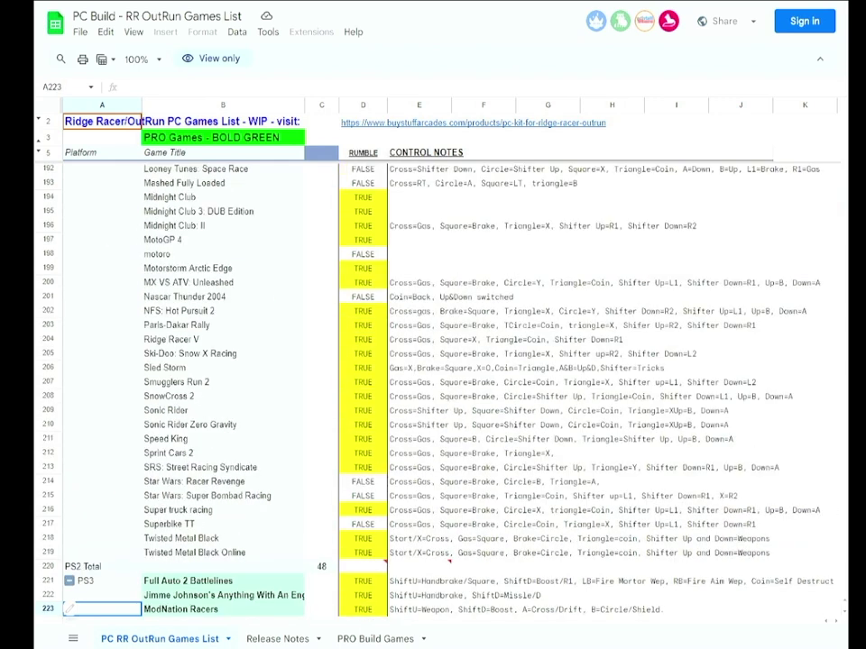
{"action": "key", "text": "Down"}
{"action": "key", "text": "Down"}
{"action": "key", "text": "Down"}
{"action": "key", "text": "Down"}
{"action": "key", "text": "Down"}
{"action": "key", "text": "Down"}
{"action": "key", "text": "Down"}
{"action": "key", "text": "Down"}
{"action": "key", "text": "Down"}
{"action": "key", "text": "Down"}
{"action": "key", "text": "Down"}
{"action": "key", "text": "Down"}
{"action": "key", "text": "Down"}
{"action": "key", "text": "Down"}
{"action": "key", "text": "Down"}
{"action": "key", "text": "Down"}
{"action": "key", "text": "Down"}
{"action": "key", "text": "Down"}
{"action": "key", "text": "Down"}
{"action": "key", "text": "Down"}
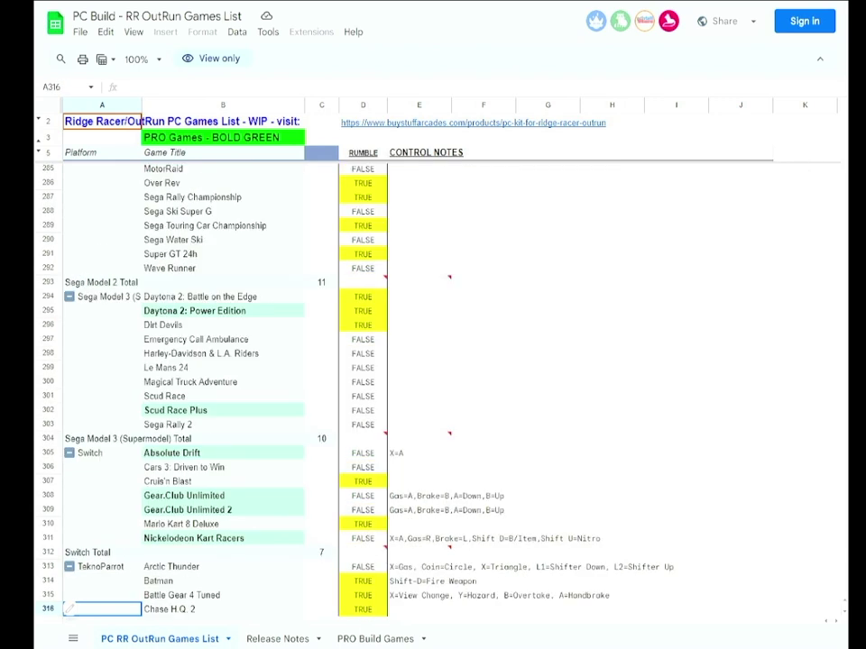
Step: Go back up to the Atomiswave and Dreamcast entries at the start of the games list
{"action": "key", "text": "Page_Up"}
{"action": "key", "text": "Page_Up"}
{"action": "key", "text": "Page_Up"}
{"action": "key", "text": "Page_Up"}
{"action": "key", "text": "Page_Up"}
{"action": "key", "text": "Page_Up"}
{"action": "key", "text": "Page_Up"}
{"action": "key", "text": "Page_Up"}
{"action": "key", "text": "Page_Up"}
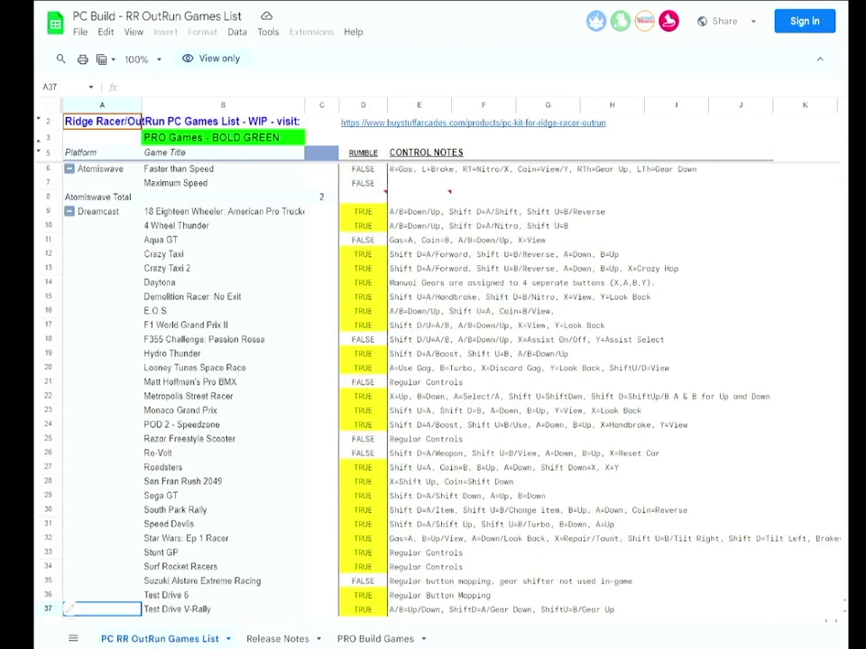
Step: View the Release Notes and PRO Build Games sheets, and return to the PC RR OutRun Games List sheet
{"action": "key", "text": "ctrl+Page_Down"}
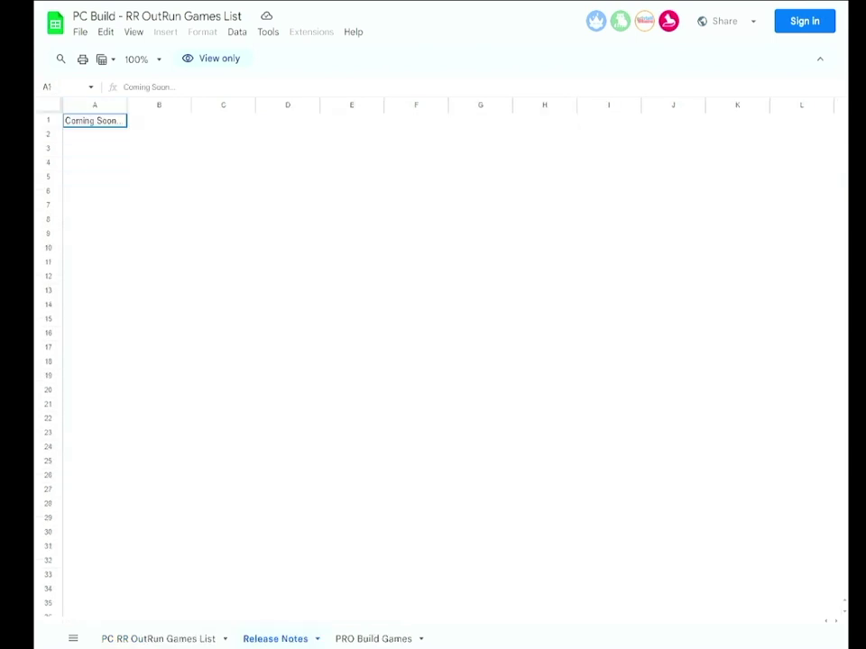
{"action": "key", "text": "ctrl+Page_Down"}
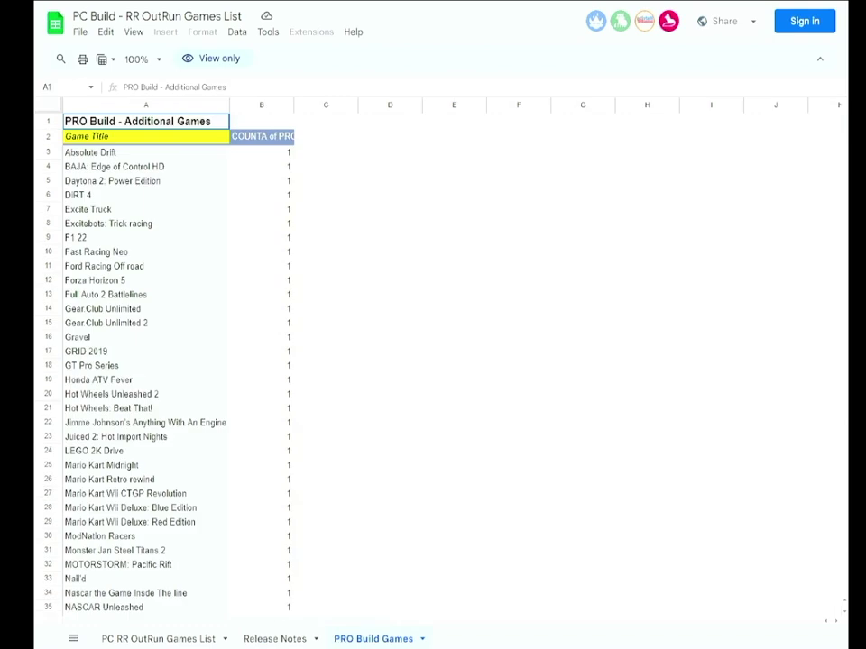
{"action": "key", "text": "ctrl+Page_Up"}
{"action": "key", "text": "ctrl+Page_Up"}
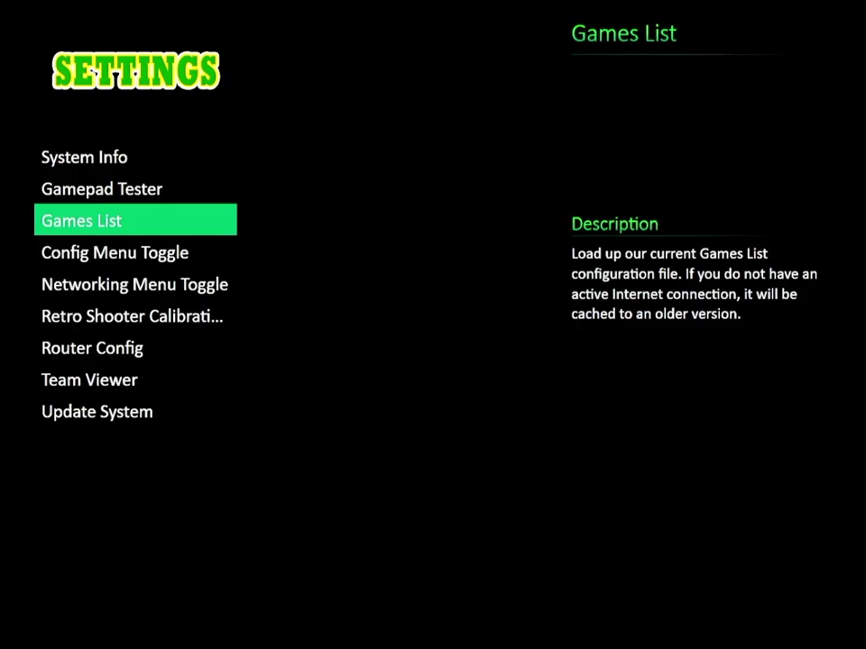
Step: Review the descriptions of the settings entries from Networking Menu Toggle through Update System, ending back at System Info
{"action": "left_click", "coordinate": [134, 284]}
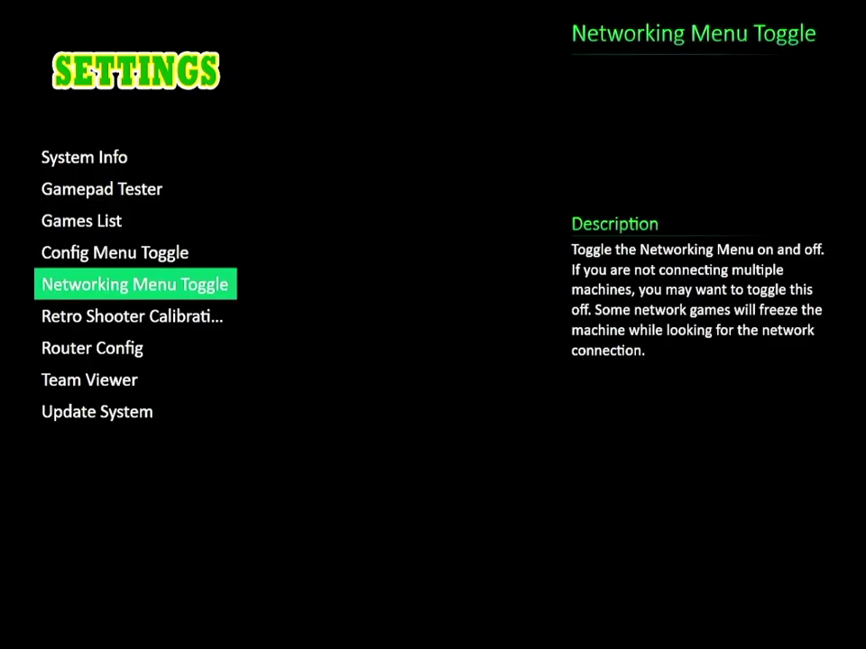
{"action": "left_click", "coordinate": [132, 317]}
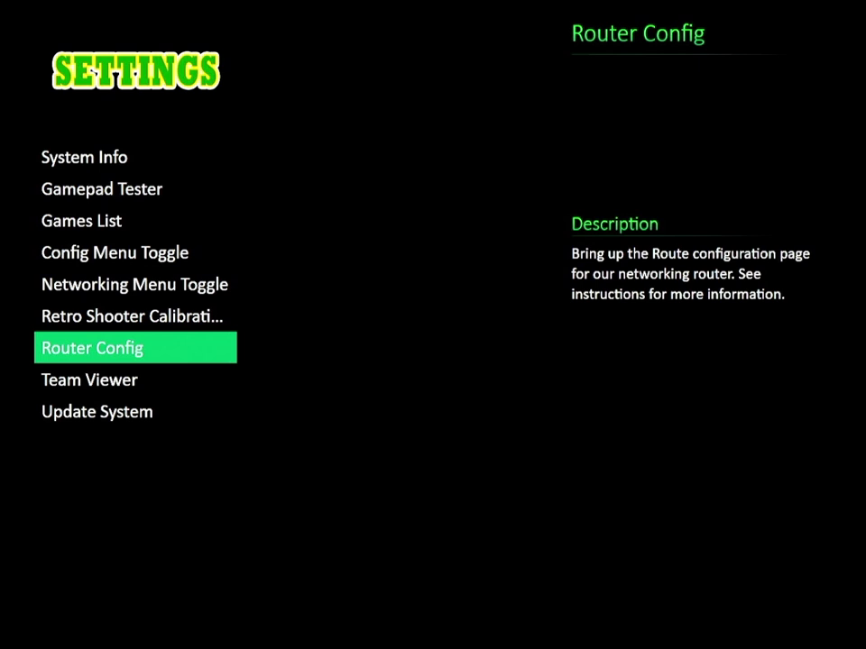
{"action": "left_click", "coordinate": [90, 379]}
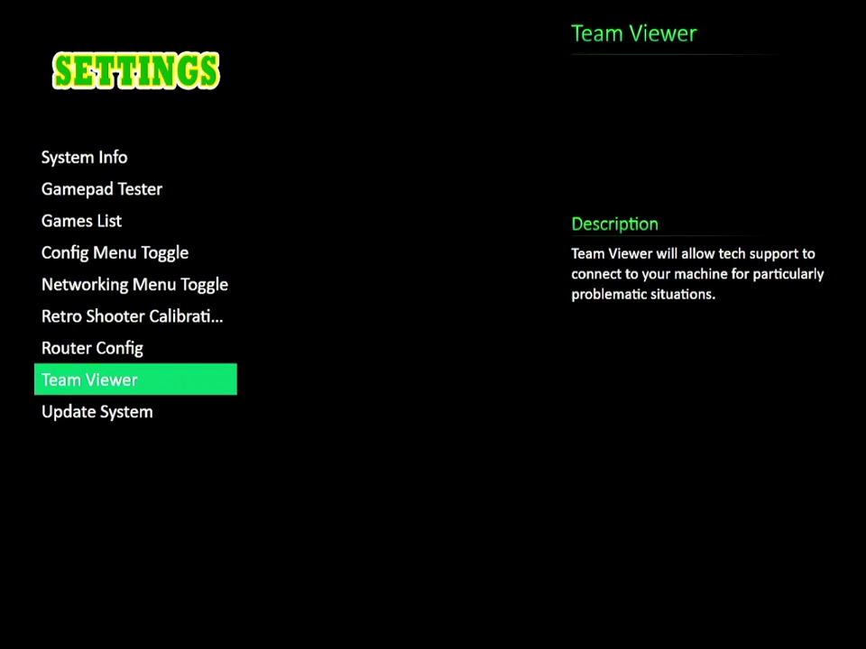
{"action": "key", "text": "Down"}
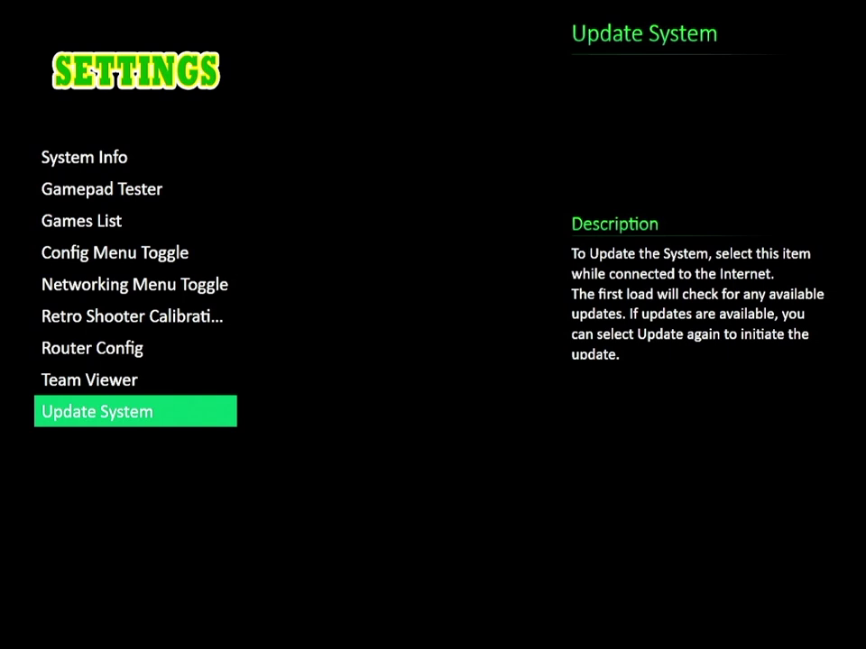
{"action": "key", "text": "Down"}
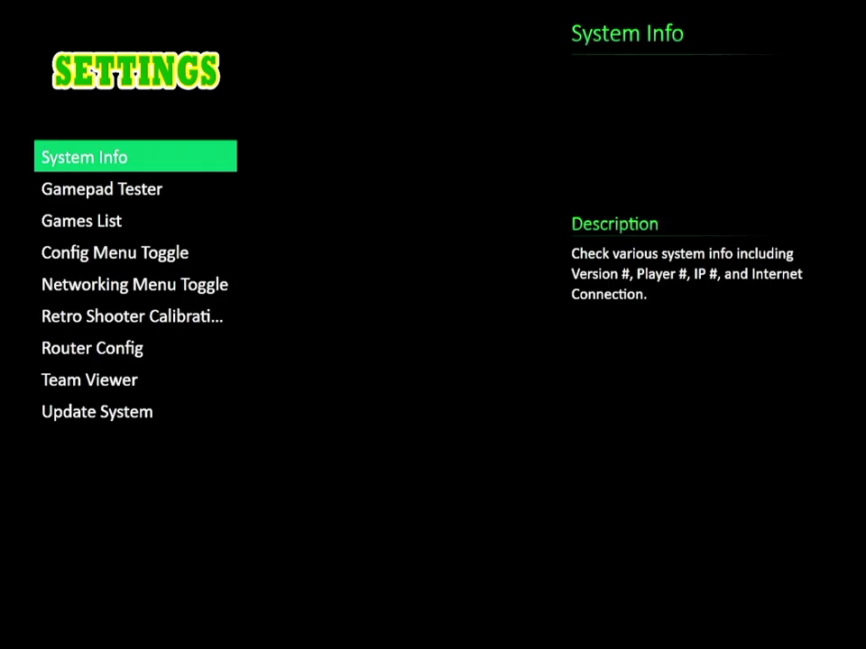
Step: Open the Gamepad Tester, turn on Ultra Precision Testing to check the controls, and return to the settings
{"action": "key", "text": "Down"}
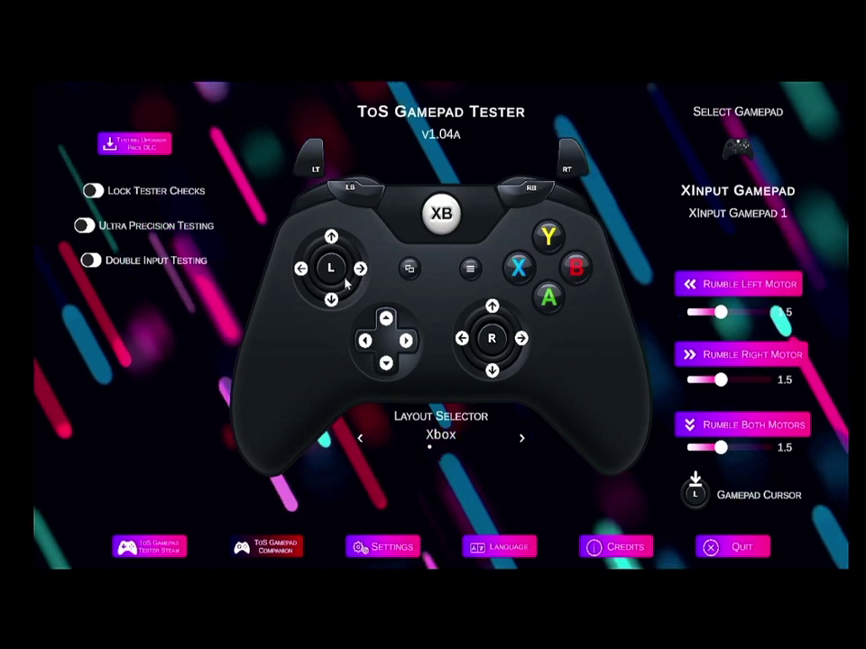
{"action": "left_click", "coordinate": [84, 225]}
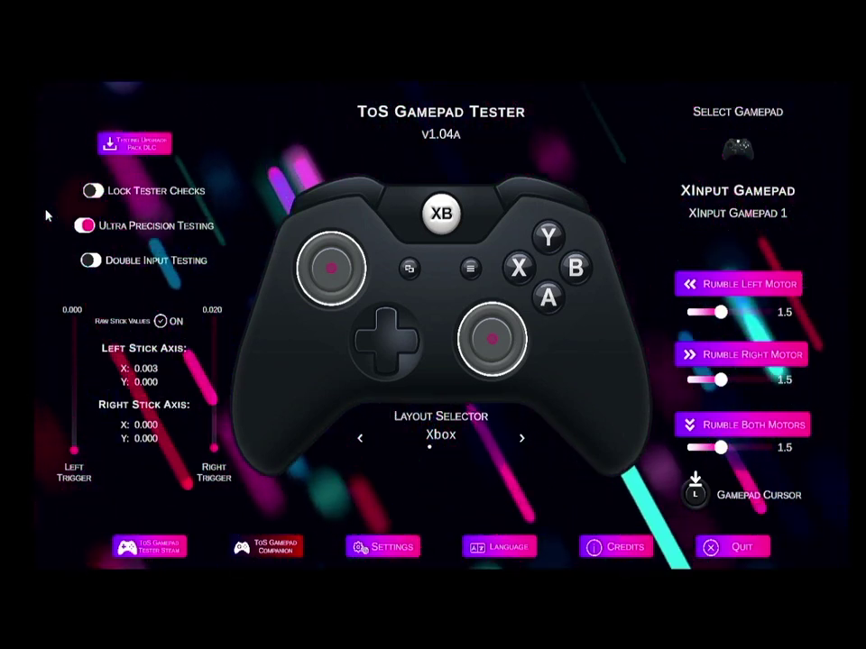
{"action": "key", "text": "Escape"}
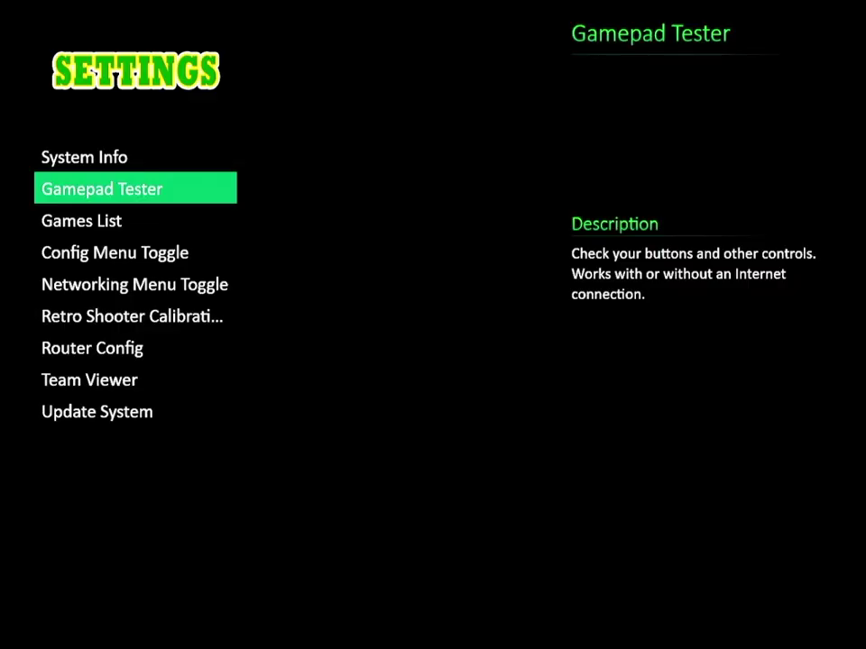
Step: Open the Games List while working offline
{"action": "left_click", "coordinate": [136, 221]}
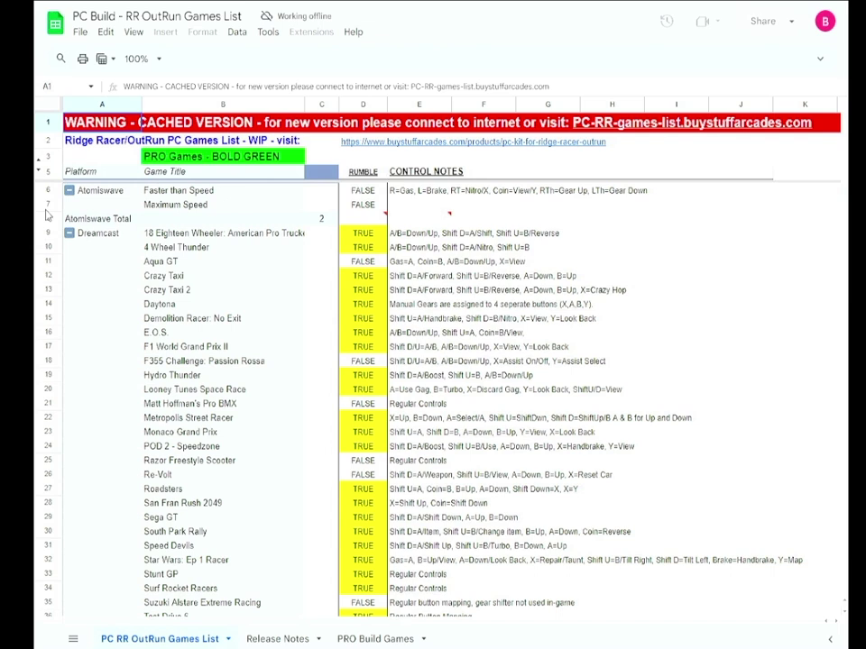
Step: Look through the cached offline Games List spreadsheet and return to the Settings list
{"action": "key", "text": "Down"}
{"action": "key", "text": "Down"}
{"action": "key", "text": "Down"}
{"action": "key", "text": "Down"}
{"action": "key", "text": "Down"}
{"action": "key", "text": "Down"}
{"action": "key", "text": "Down"}
{"action": "key", "text": "Down"}
{"action": "key", "text": "Down"}
{"action": "key", "text": "Down"}
{"action": "key", "text": "Down"}
{"action": "key", "text": "Down"}
{"action": "key", "text": "Down"}
{"action": "key", "text": "Down"}
{"action": "key", "text": "Down"}
{"action": "key", "text": "Down"}
{"action": "key", "text": "Down"}
{"action": "key", "text": "Down"}
{"action": "key", "text": "Down"}
{"action": "key", "text": "Down"}
{"action": "key", "text": "Down"}
{"action": "key", "text": "Down"}
{"action": "key", "text": "Down"}
{"action": "key", "text": "Down"}
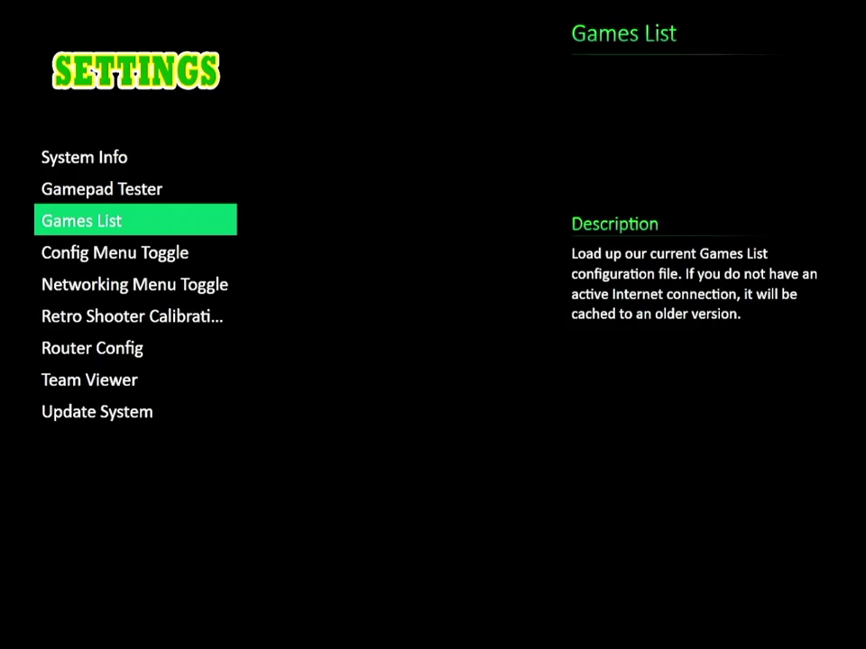
Step: Read the Networking Menu Toggle description, leave Settings, and enter the Networking category
{"action": "left_click", "coordinate": [135, 284]}
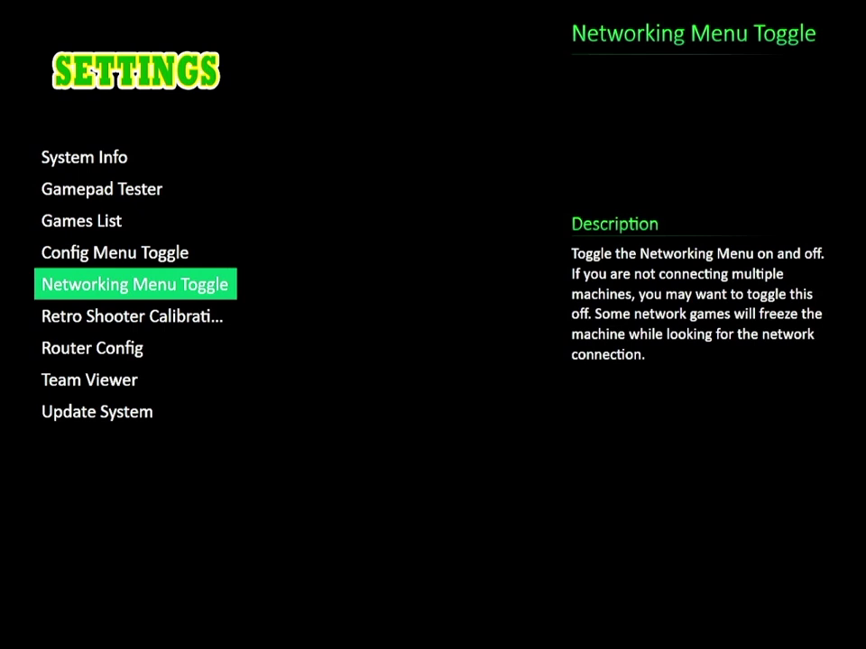
{"action": "key", "text": "Escape"}
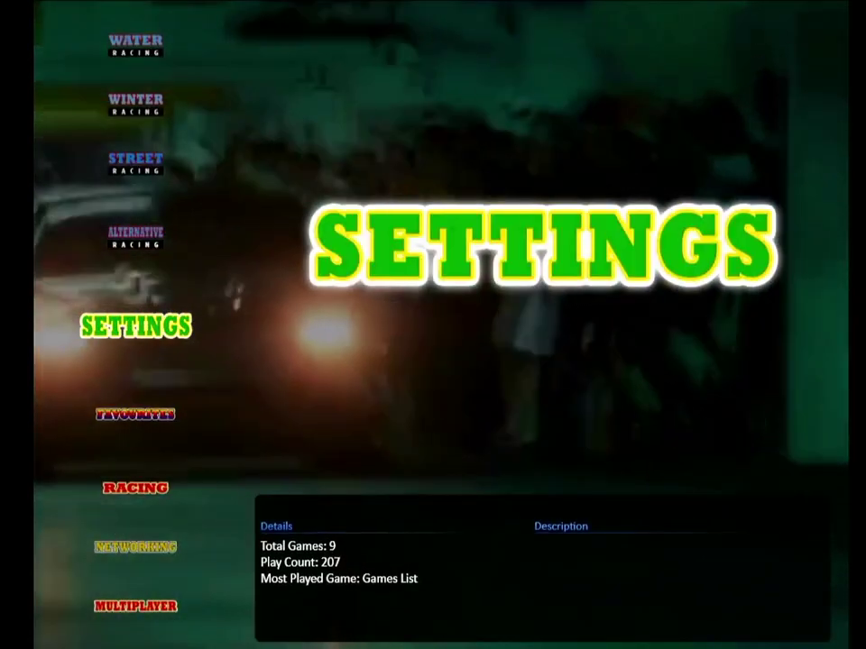
{"action": "key", "text": "Down"}
{"action": "key", "text": "Down"}
{"action": "key", "text": "Down"}
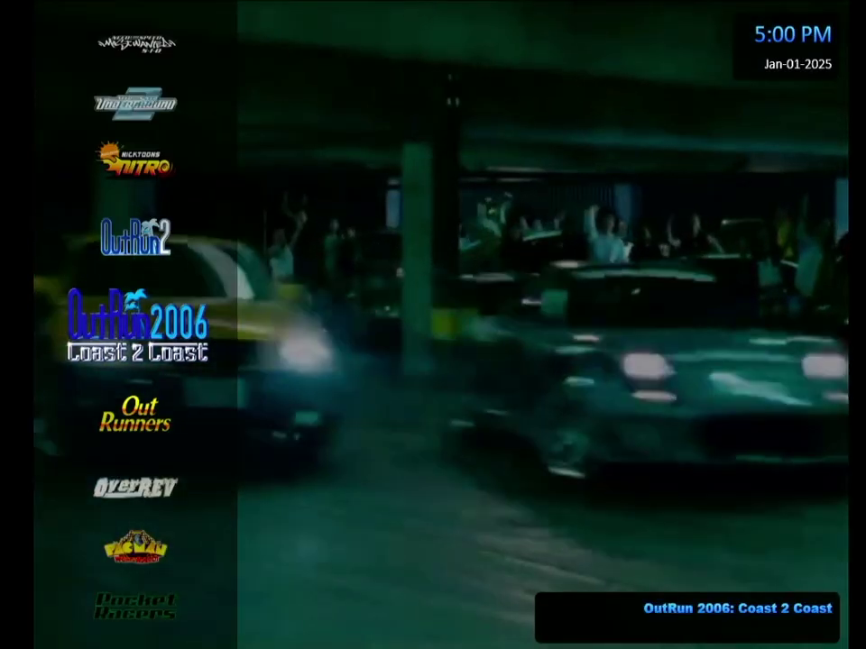
Step: Browse the games onward from OutRun 2006: Coast 2 Coast and return to Networking in the main category list
{"action": "key", "text": "Down"}
{"action": "key", "text": "Down"}
{"action": "key", "text": "Down"}
{"action": "key", "text": "Down"}
{"action": "key", "text": "Down"}
{"action": "key", "text": "Down"}
{"action": "key", "text": "Down"}
{"action": "key", "text": "Down"}
{"action": "key", "text": "Down"}
{"action": "key", "text": "Down"}
{"action": "key", "text": "Down"}
{"action": "key", "text": "Down"}
{"action": "key", "text": "Down"}
{"action": "key", "text": "Down"}
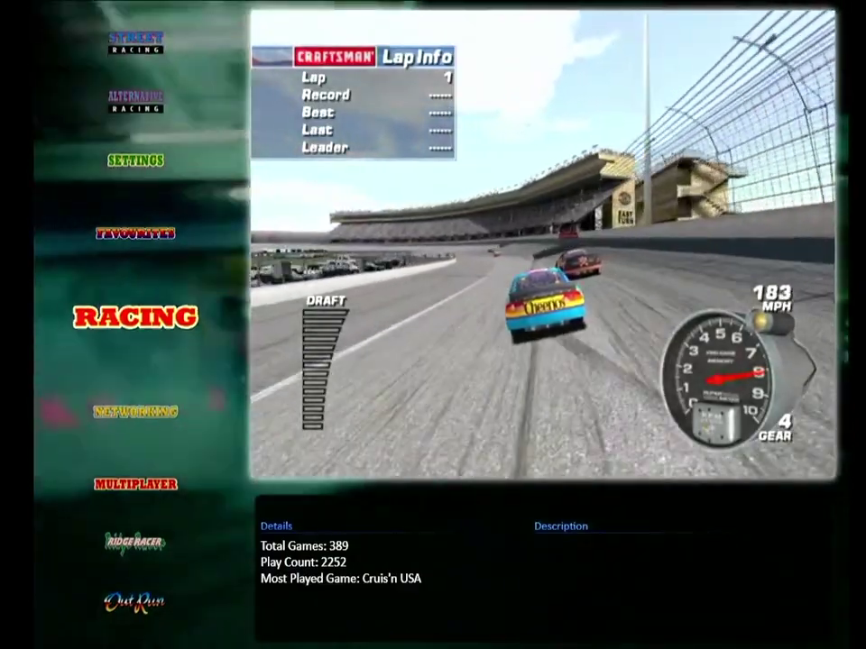
{"action": "key", "text": "Down"}
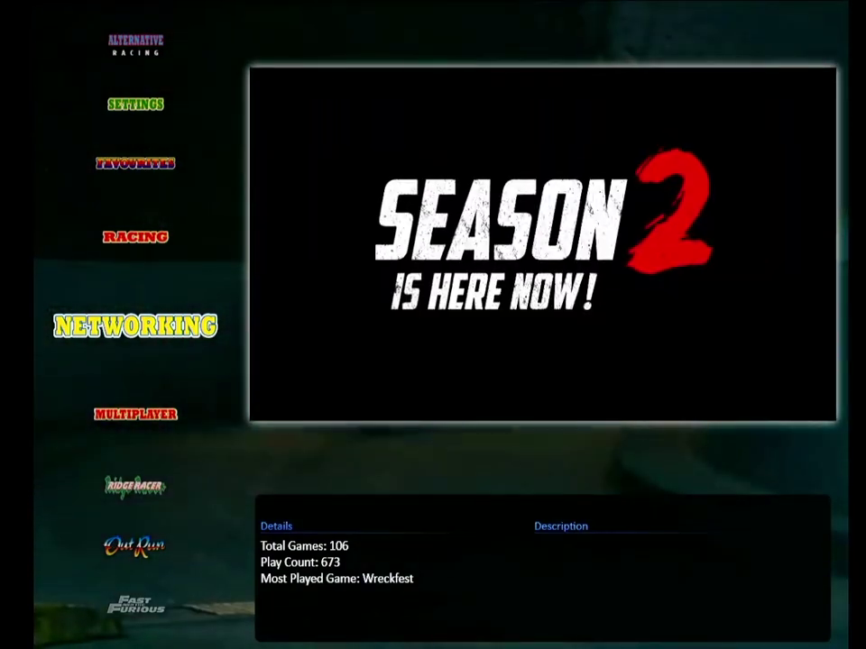
Step: Switch the Networking menu off through Networking Menu Toggle in Settings, and check the main category list
{"action": "key", "text": "Up"}
{"action": "key", "text": "Up"}
{"action": "key", "text": "Up"}
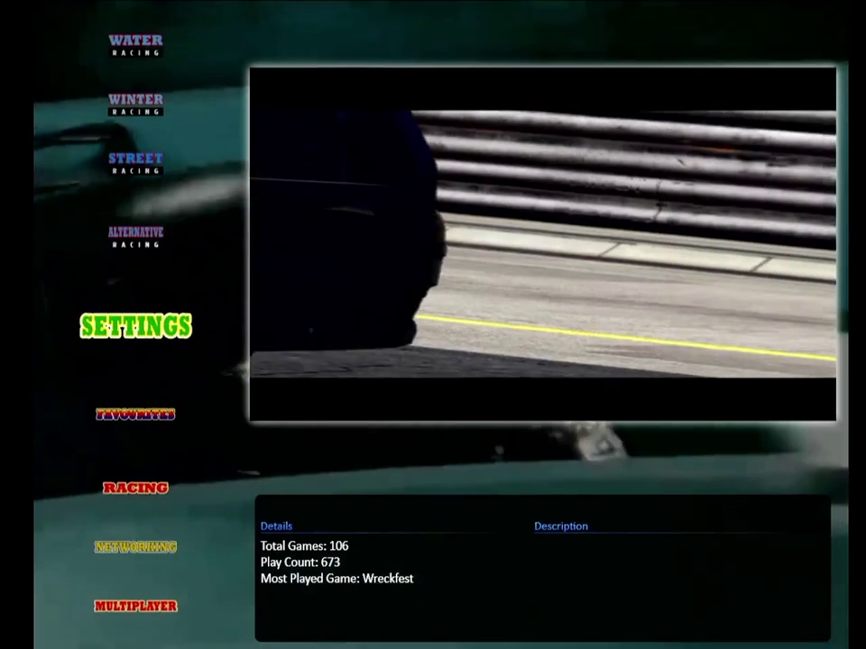
{"action": "key", "text": "Return"}
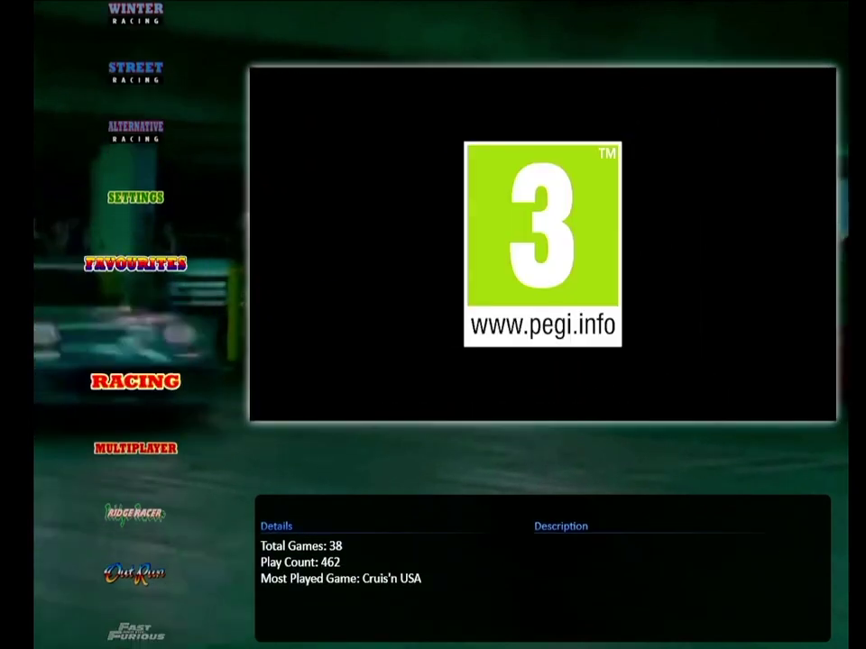
{"action": "key", "text": "Down"}
{"action": "key", "text": "Down"}
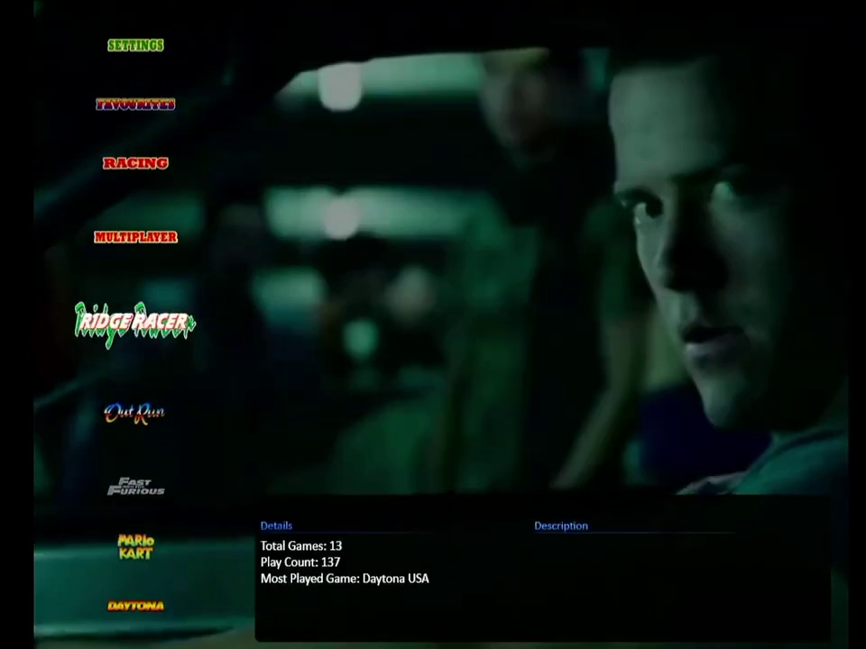
Step: Return to Settings and switch the Config menu on with Config Menu Toggle
{"action": "key", "text": "Up"}
{"action": "key", "text": "Up"}
{"action": "key", "text": "Up"}
{"action": "key", "text": "Up"}
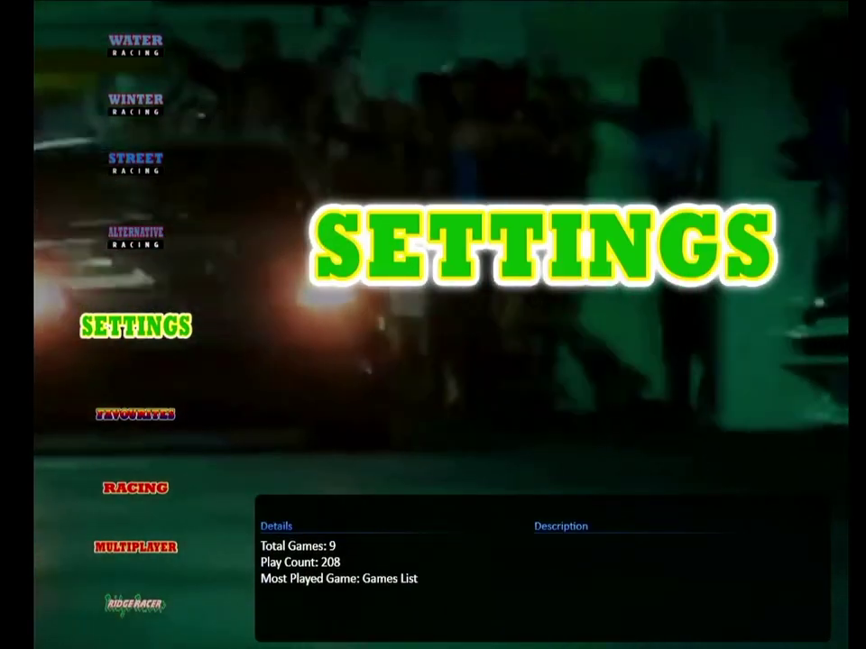
{"action": "key", "text": "Return"}
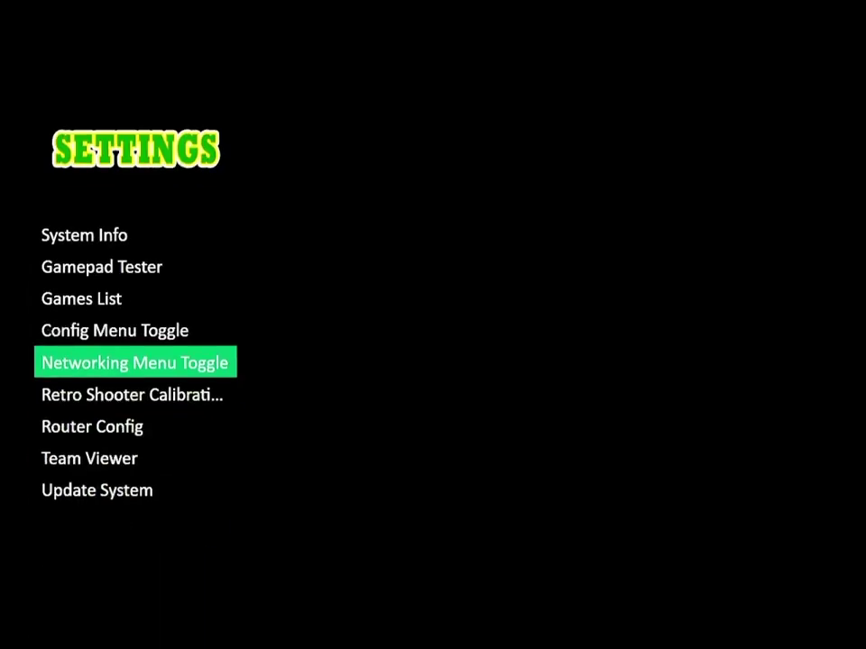
{"action": "key", "text": "Up"}
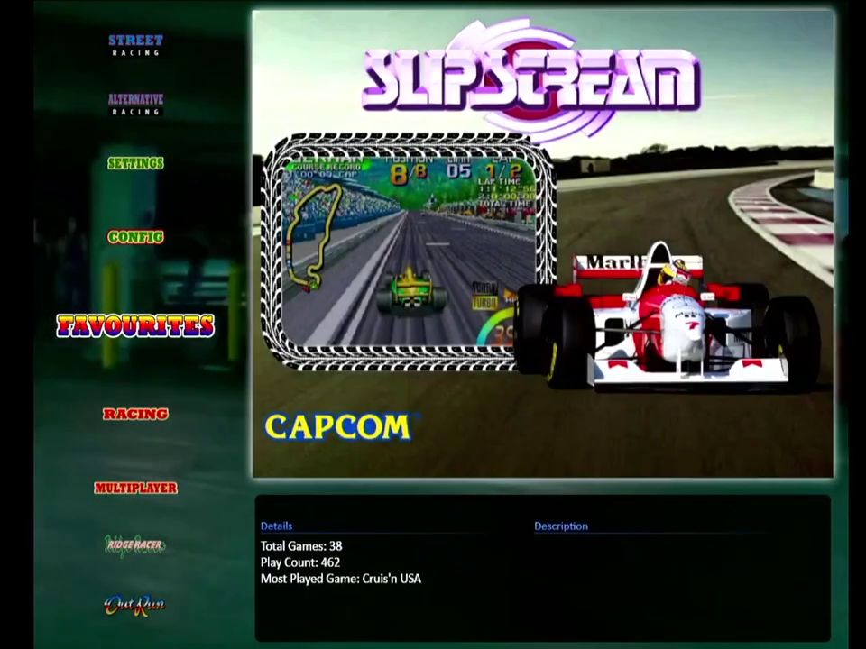
Step: Open the Config category and review the Steam Toggle, Network Config and Pixelcade Toggle descriptions
{"action": "key", "text": "Up"}
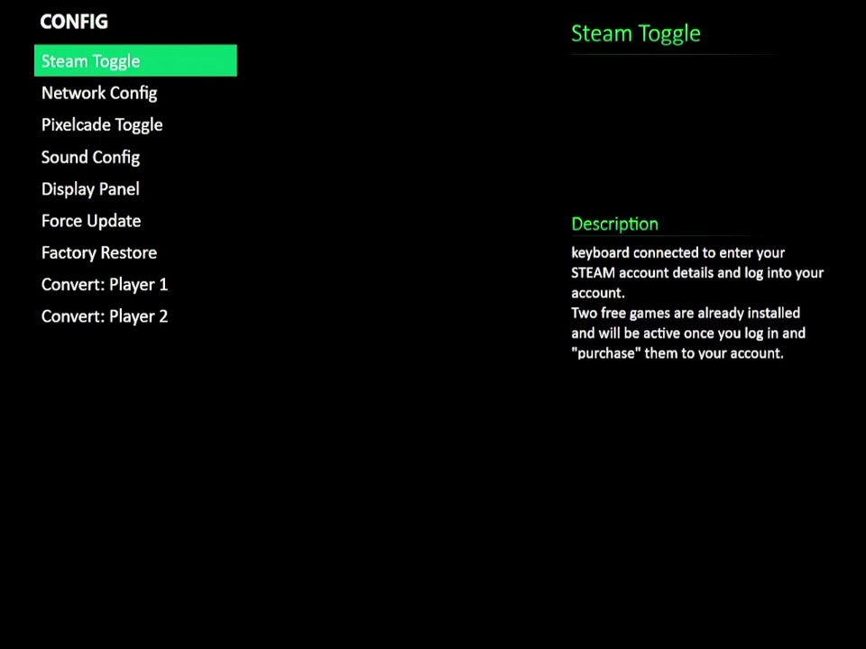
{"action": "key", "text": "Down"}
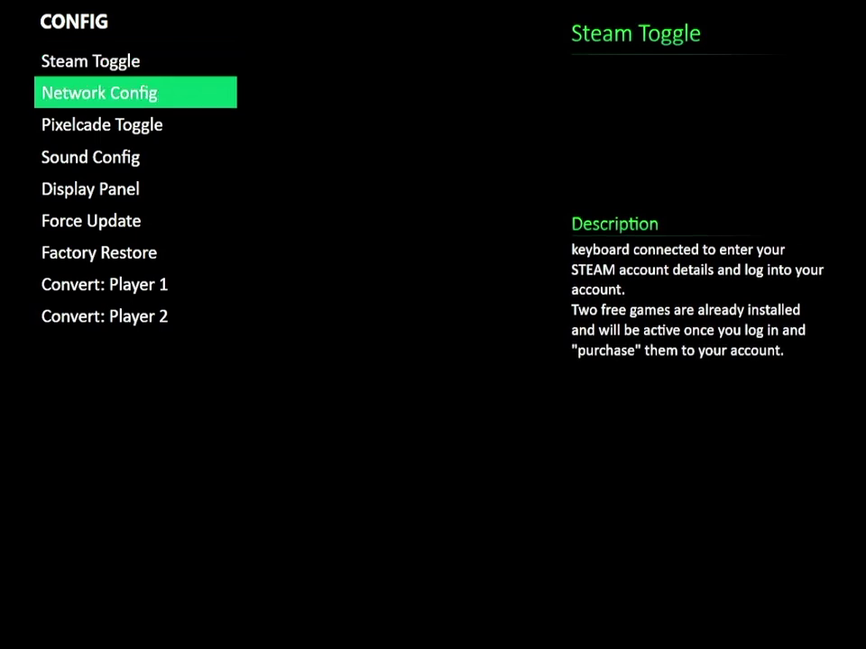
{"action": "key", "text": "Down"}
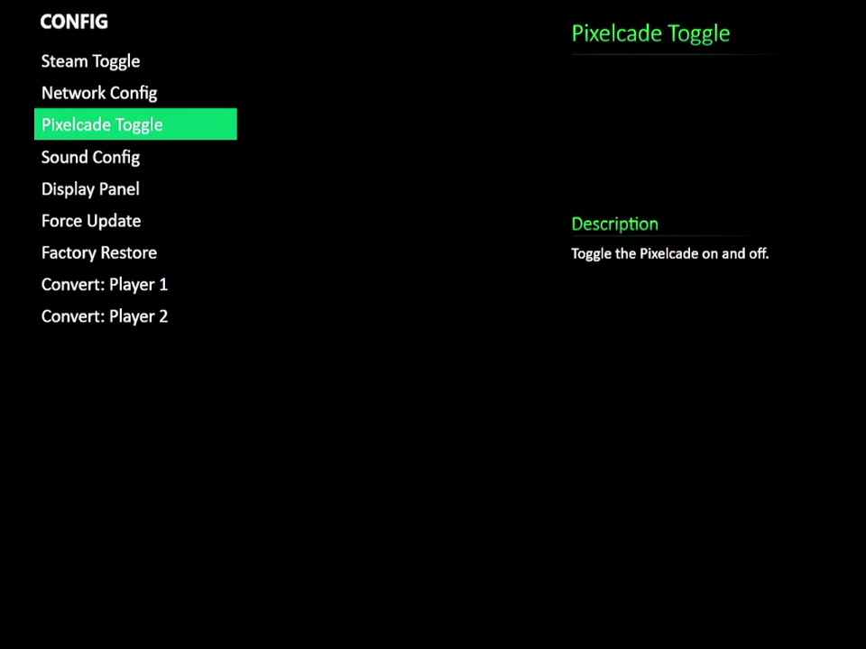
Step: Open Sound Config, look over the available sound output devices, and return to the Config list
{"action": "key", "text": "Down"}
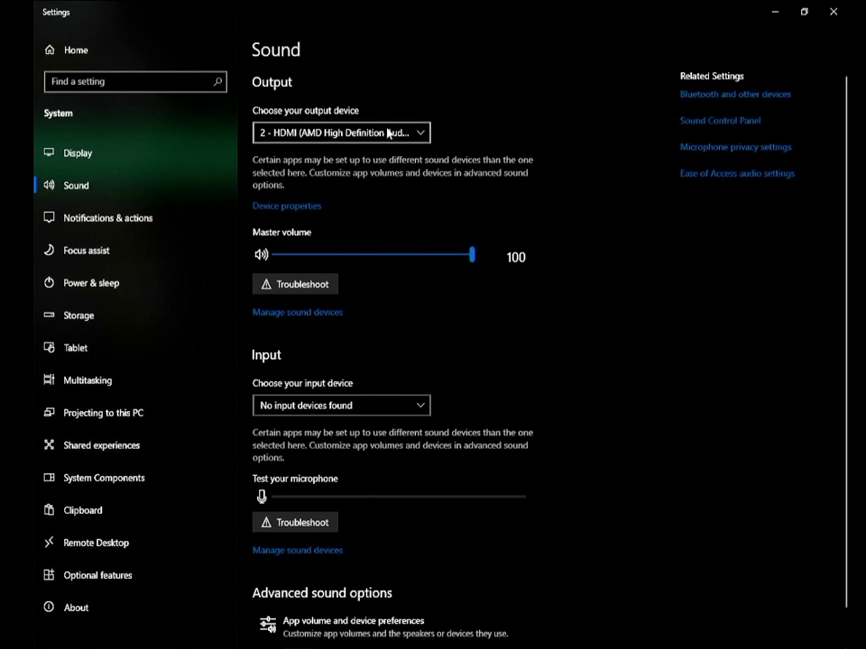
{"action": "left_click", "coordinate": [418, 135]}
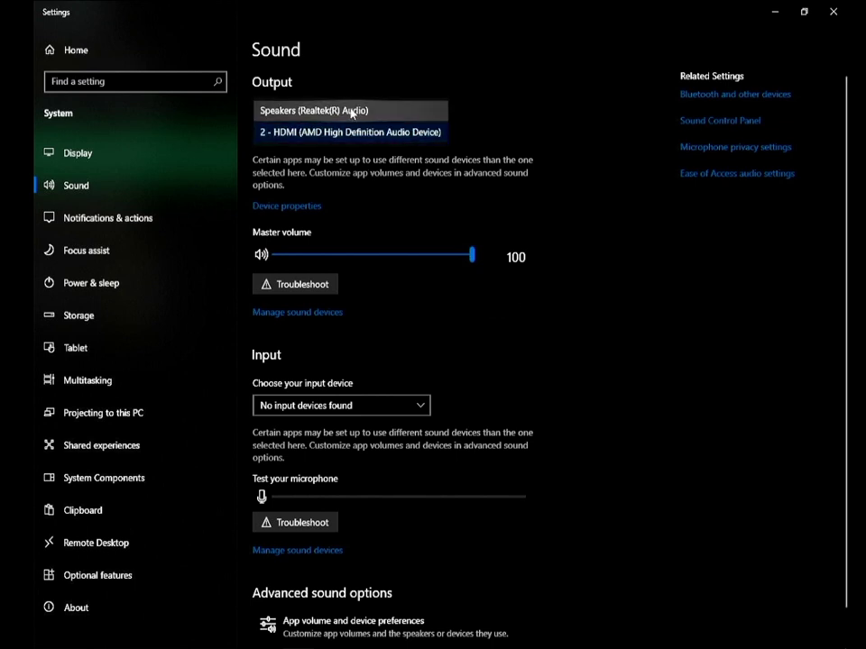
{"action": "left_click", "coordinate": [494, 136]}
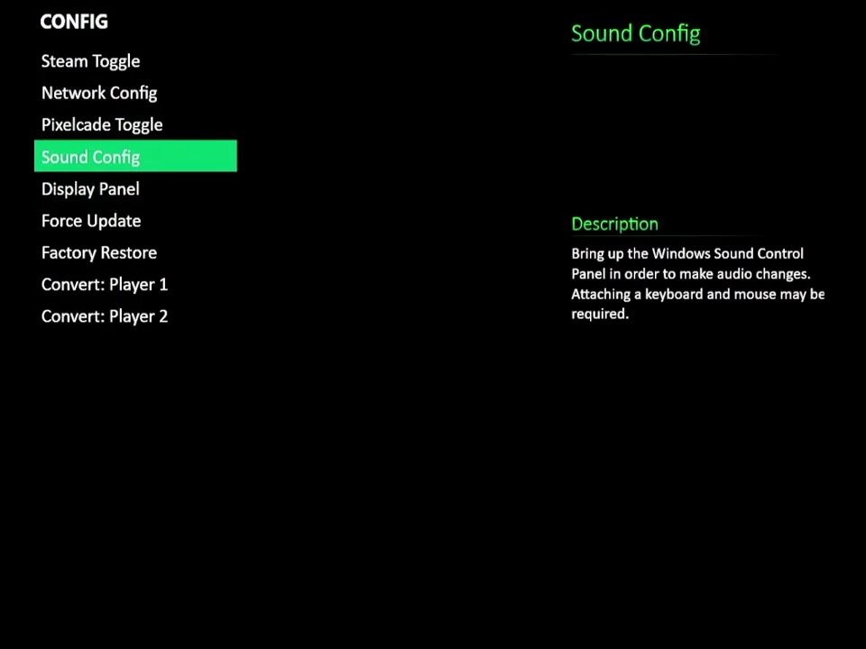
Step: View the Display Panel settings, and review the Config entries from Force Update through Convert: Player 2
{"action": "key", "text": "Down"}
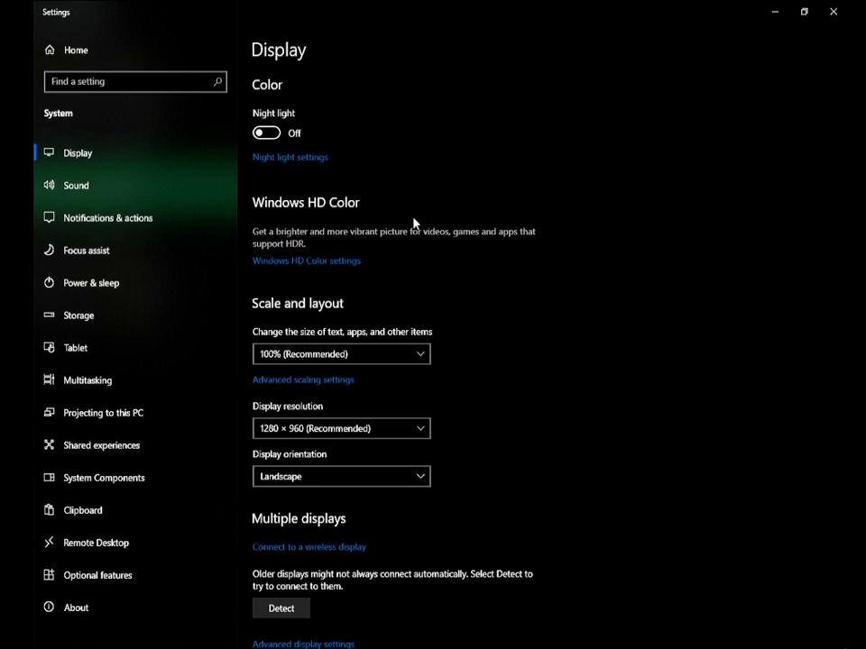
{"action": "key", "text": "Down"}
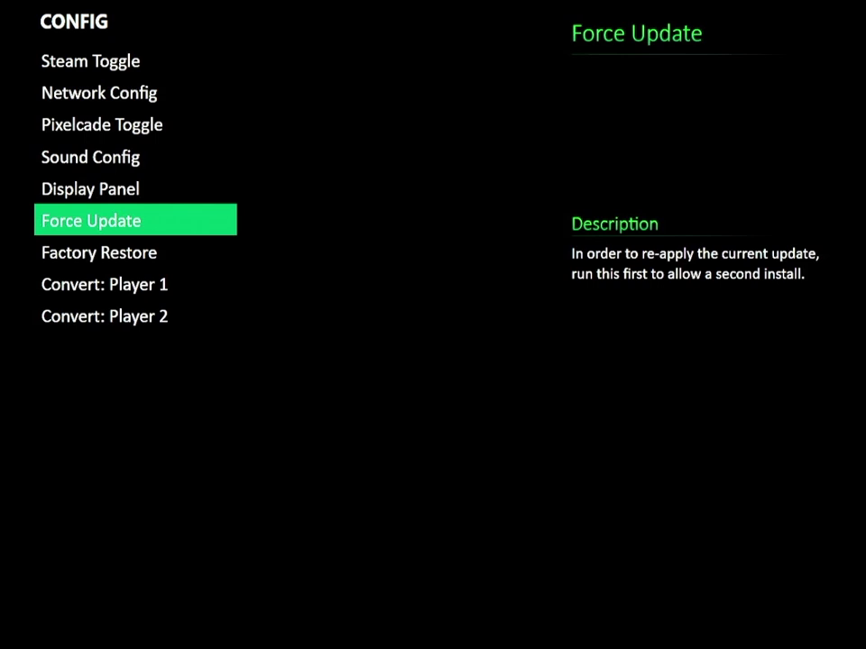
{"action": "key", "text": "Down"}
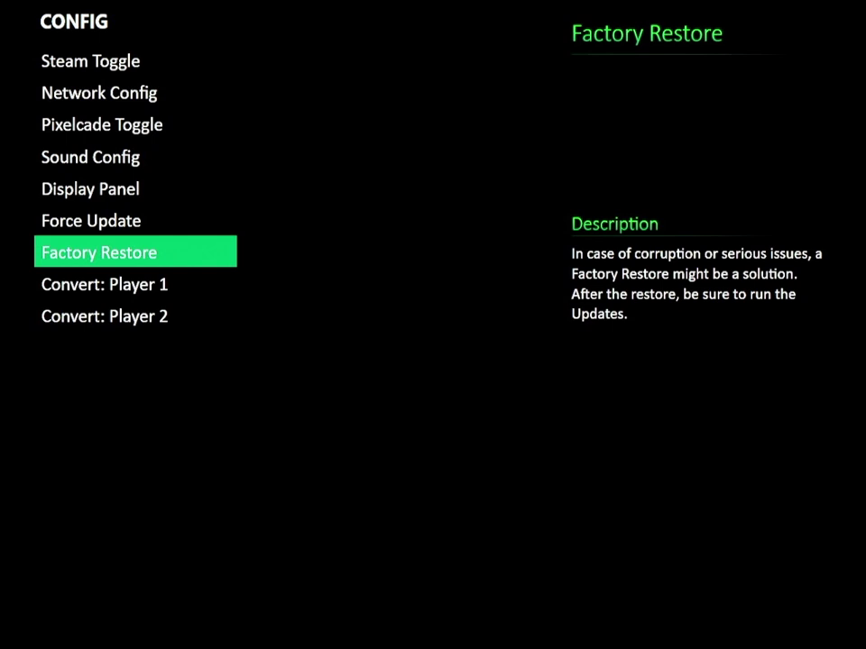
{"action": "key", "text": "Down"}
{"action": "key", "text": "Down"}
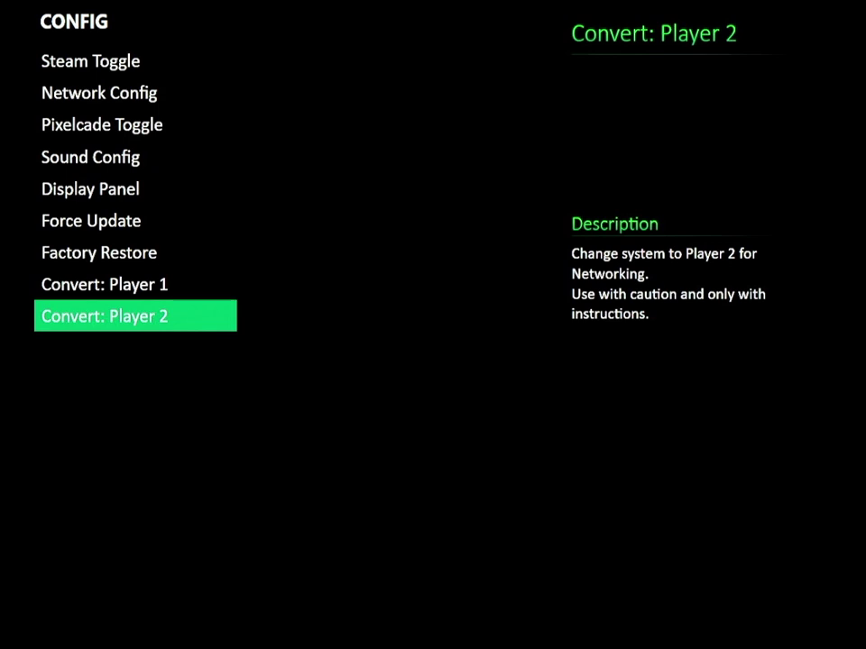
{"action": "key", "text": "Down"}
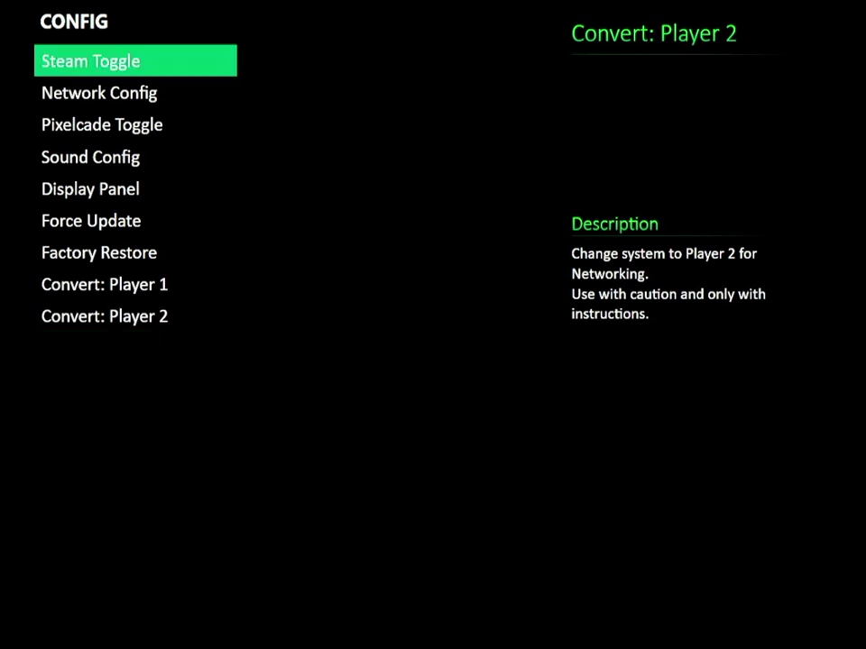
Step: Open Network Config and connect to the Essence wireless network with automatic connection enabled
{"action": "key", "text": "Down"}
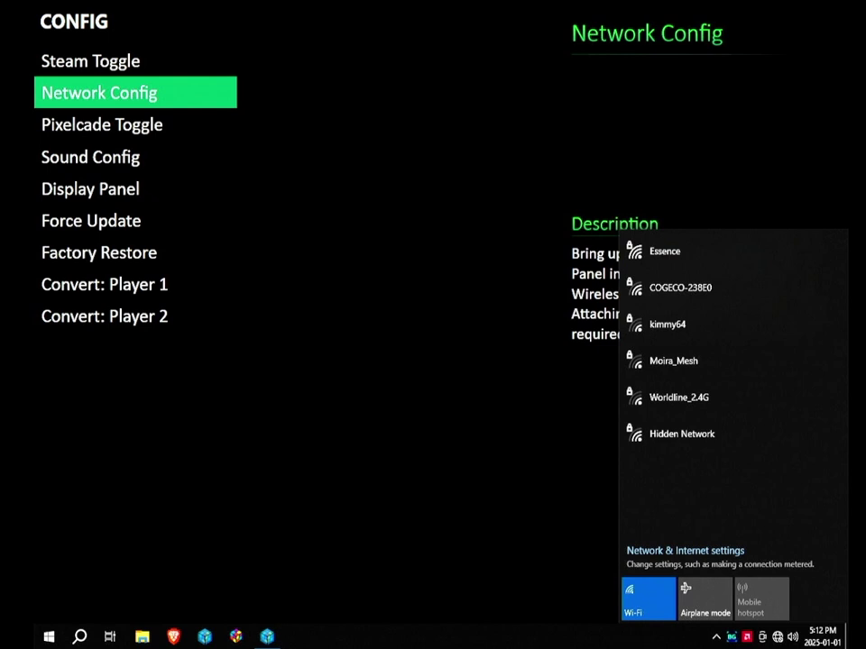
{"action": "left_click", "coordinate": [664, 255]}
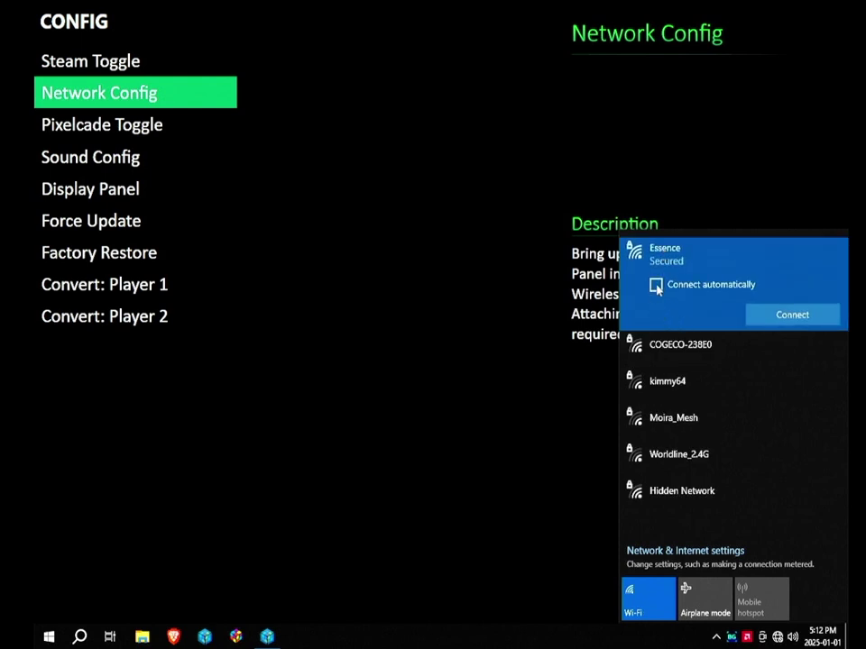
{"action": "left_click", "coordinate": [656, 287]}
{"action": "left_click", "coordinate": [792, 315]}
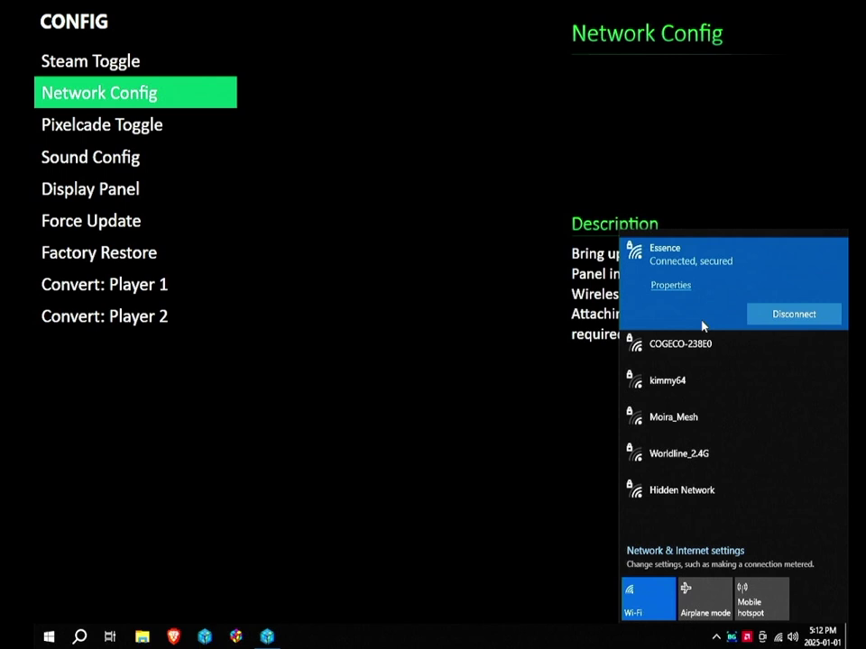
{"action": "key", "text": "Escape"}
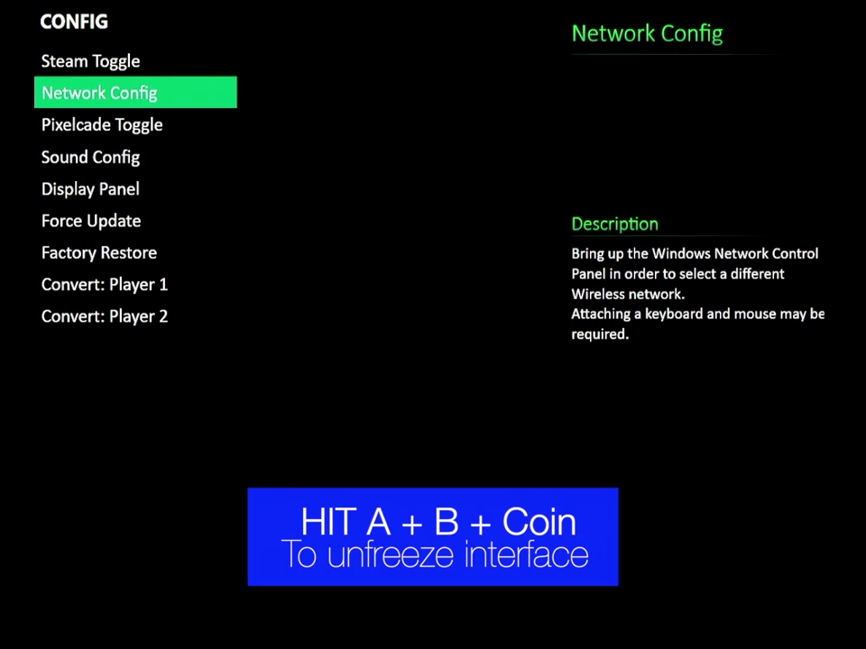
Step: Check that the Config list responds by moving down and back up its entries, ending on Steam Toggle
{"action": "key", "text": "Down"}
{"action": "key", "text": "Down"}
{"action": "key", "text": "Down"}
{"action": "key", "text": "Down"}
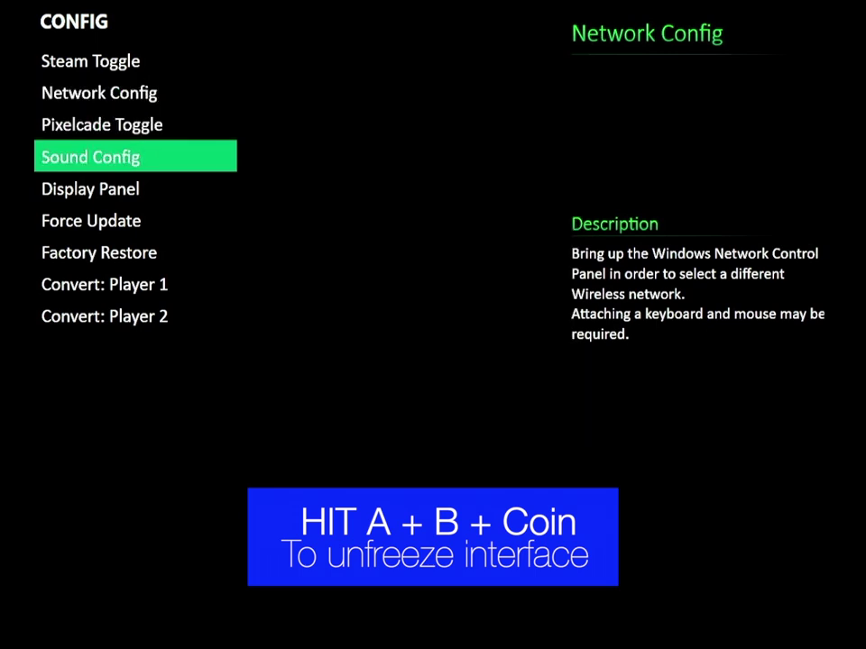
{"action": "key", "text": "Up"}
{"action": "key", "text": "Up"}
{"action": "key", "text": "Up"}
{"action": "key", "text": "Up"}
{"action": "key", "text": "Up"}
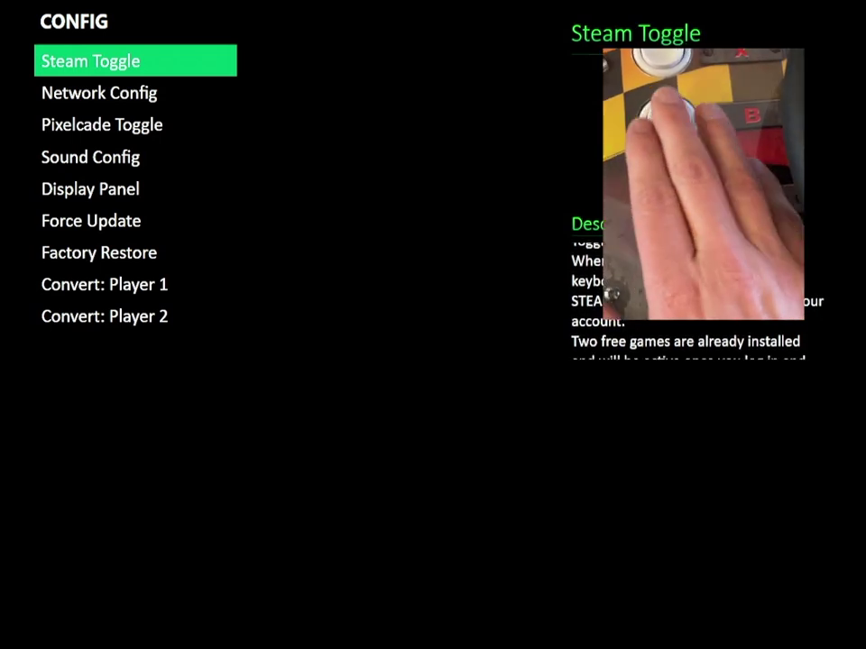
Step: Leave Config and select Config Menu Toggle in Settings
{"action": "key", "text": "Escape"}
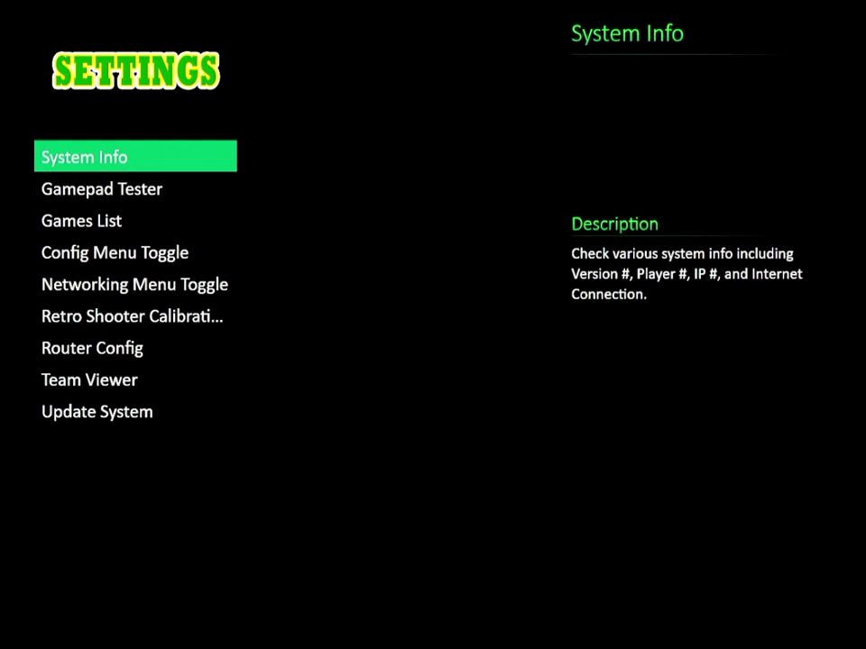
{"action": "key", "text": "Down"}
{"action": "key", "text": "Down"}
{"action": "key", "text": "Down"}
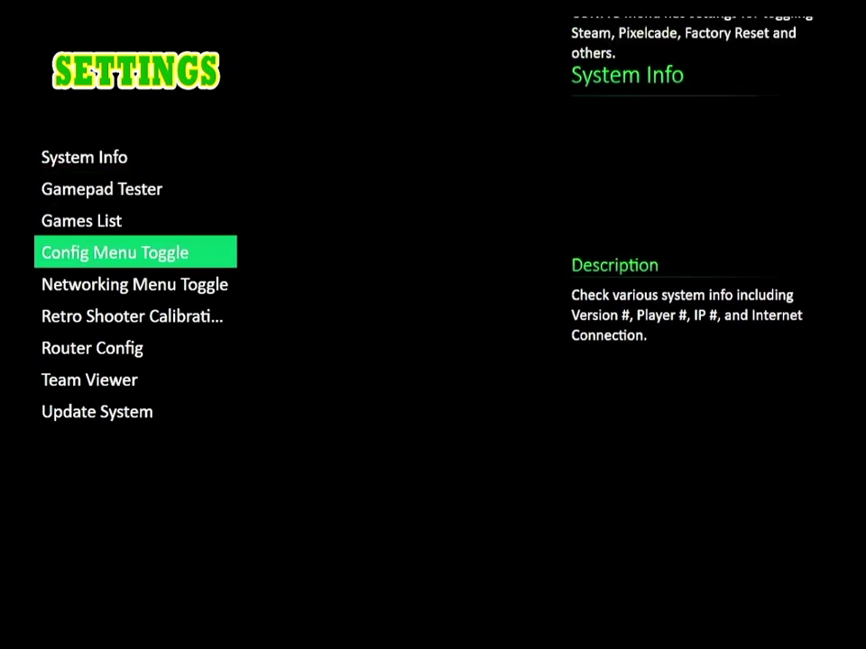